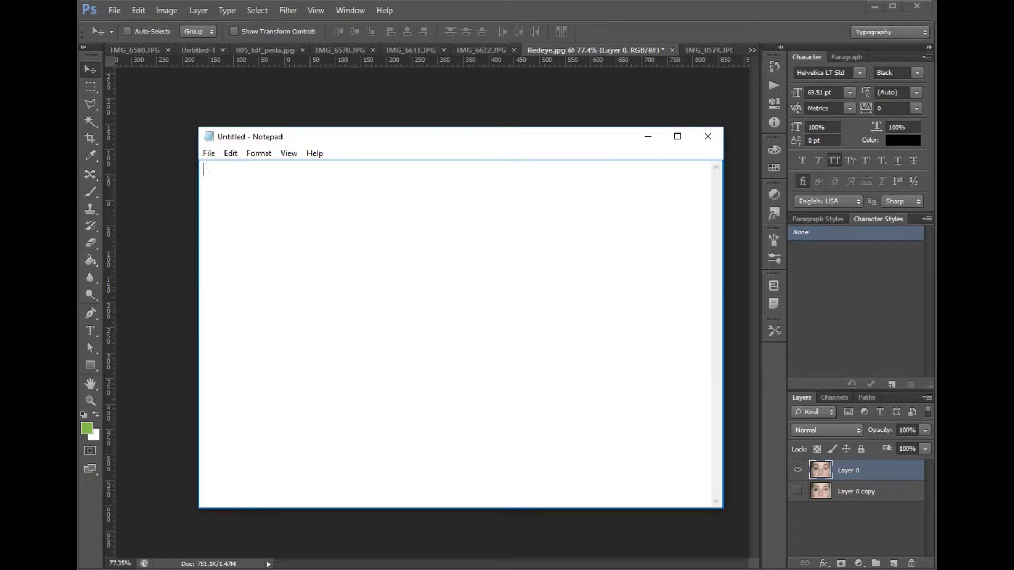
Step: Type the notes title 'Fixing Red Eye'
{"action": "left_click", "coordinate": [293, 195]}
{"action": "type", "text": "Fixing Red Eye"}
{"action": "mouse_move", "coordinate": [201, 170]}
{"action": "left_mouse_down"}
{"action": "mouse_move", "coordinate": [400, 164]}
{"action": "mouse_move", "coordinate": [433, 346]}
{"action": "left_mouse_up"}
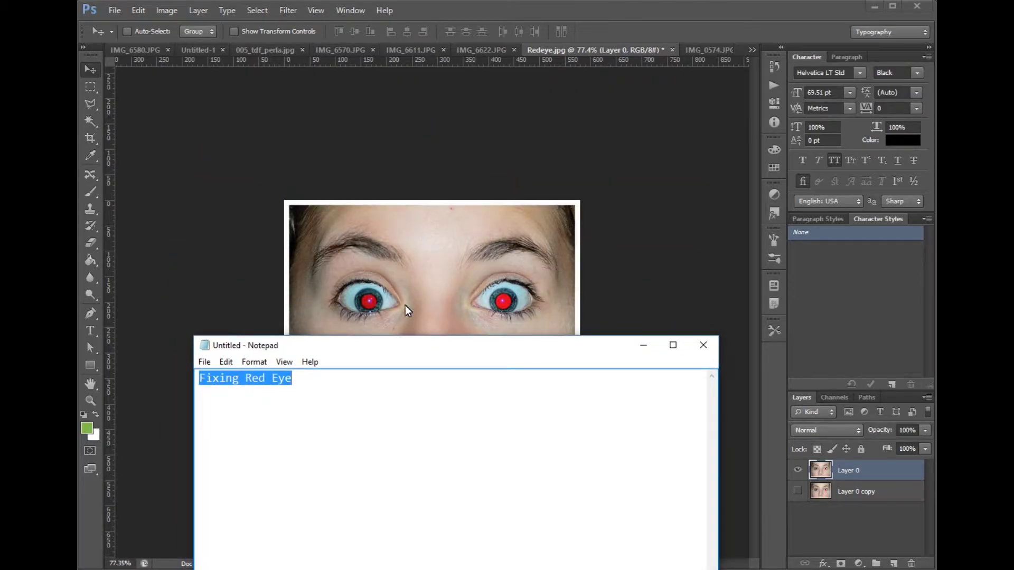
{"action": "left_click_drag", "start_coordinate": [455, 345], "coordinate": [449, 238]}
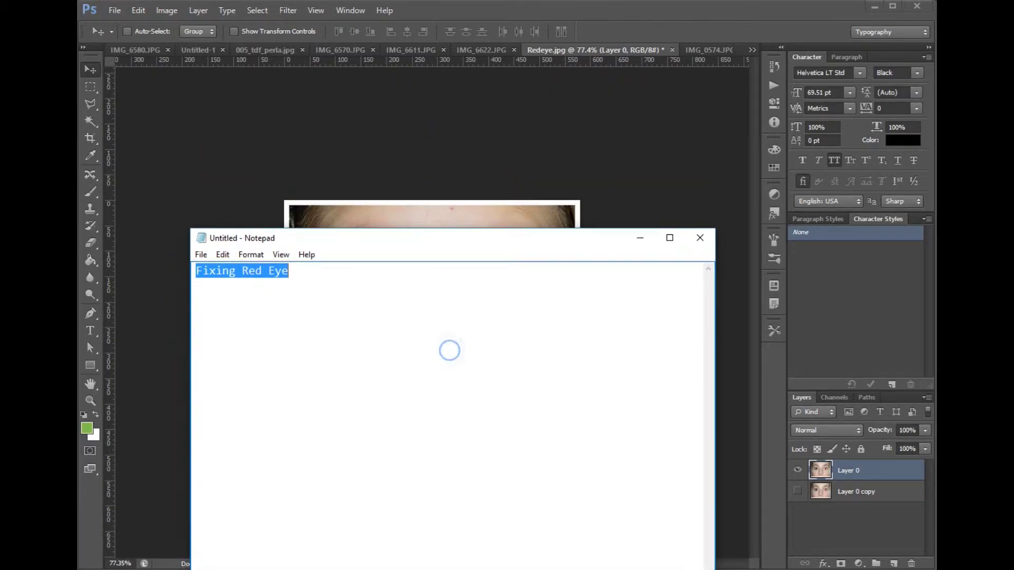
{"action": "key", "text": "alt+Tab"}
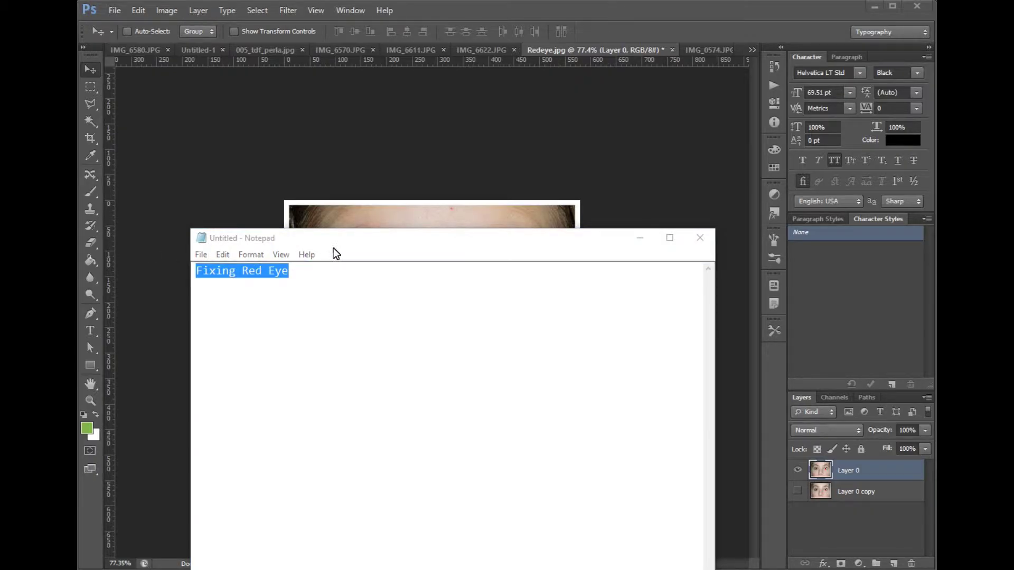
{"action": "left_click", "coordinate": [324, 213]}
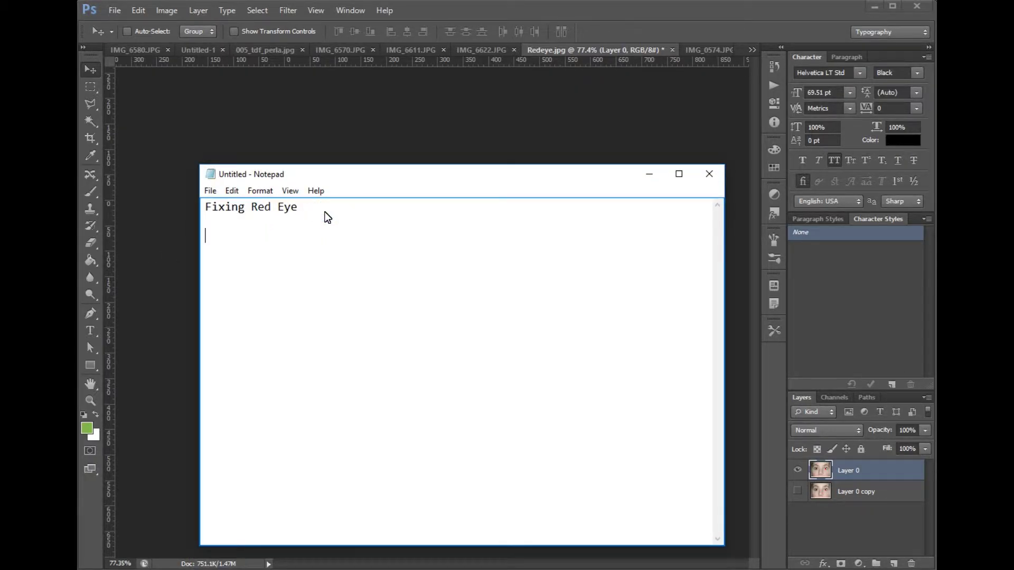
Step: Write the paragraphs explaining that camera flash causes red eye, fixable with the Red Eye tool
{"action": "type", "text": "Red Eye Occurs when the retinas of a subject's eyes are reflected by the camera's flash unit.  Photoshop offers a simple way to correct this by using the Red Eye tool wich is hidden under the spot healing Brush tool"}
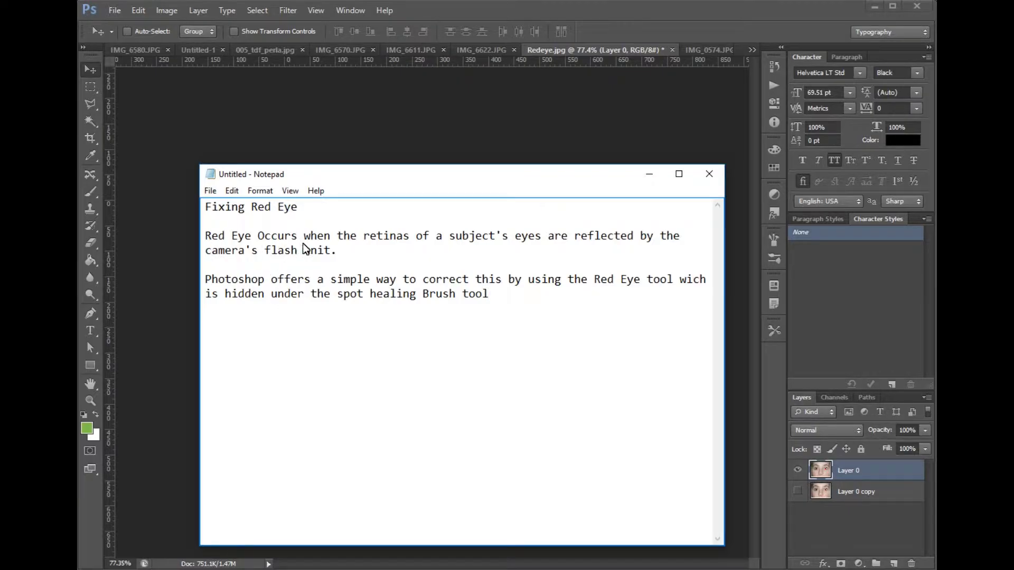
{"action": "left_click_drag", "start_coordinate": [404, 237], "coordinate": [659, 237]}
{"action": "left_click_drag", "start_coordinate": [244, 252], "coordinate": [330, 251]}
{"action": "left_click", "coordinate": [318, 279]}
{"action": "left_click_drag", "start_coordinate": [536, 283], "coordinate": [661, 294]}
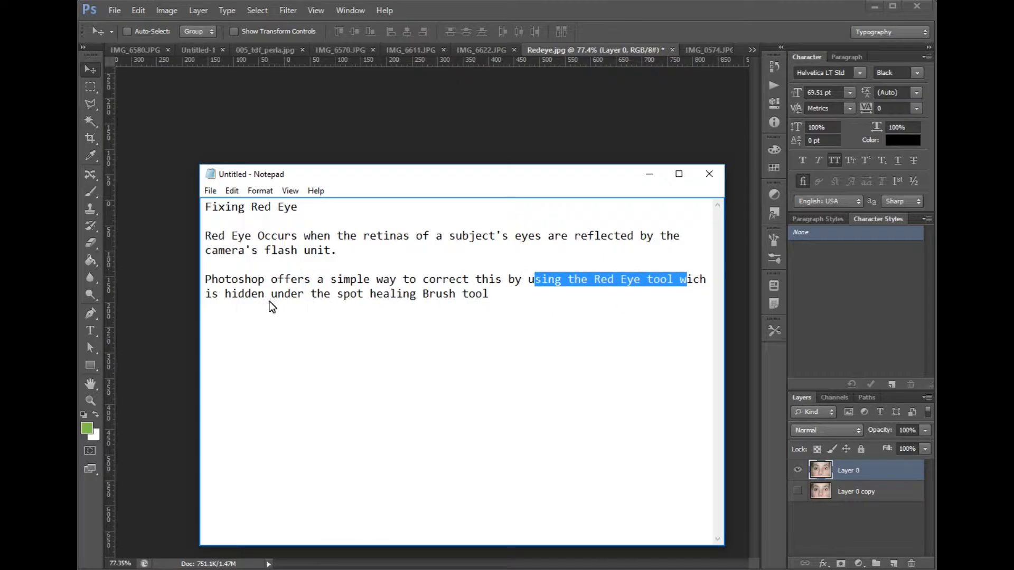
{"action": "left_click", "coordinate": [236, 300]}
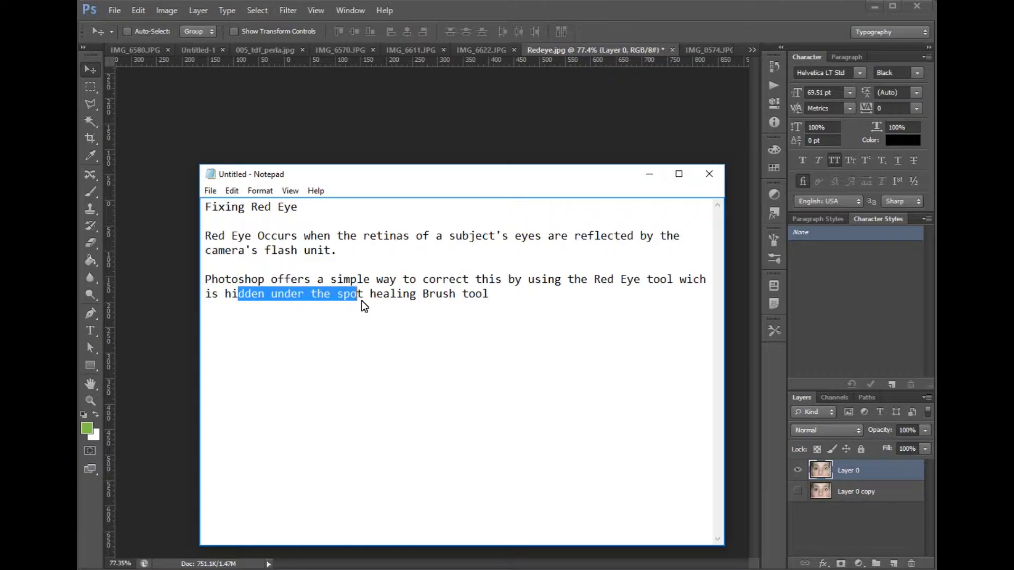
{"action": "left_click", "coordinate": [528, 307]}
{"action": "left_click_drag", "start_coordinate": [508, 175], "coordinate": [506, 189]}
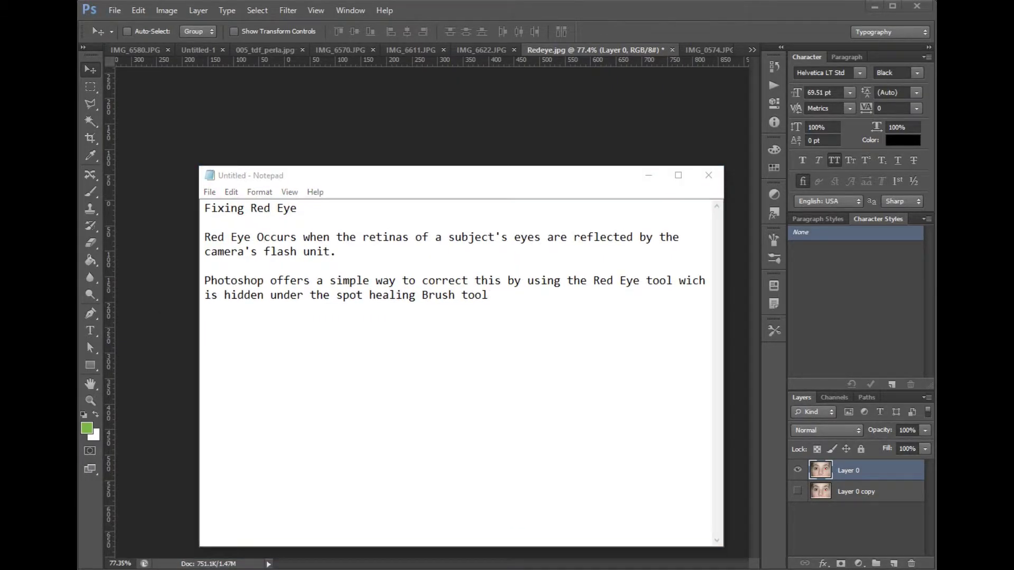
{"action": "left_click", "coordinate": [512, 303]}
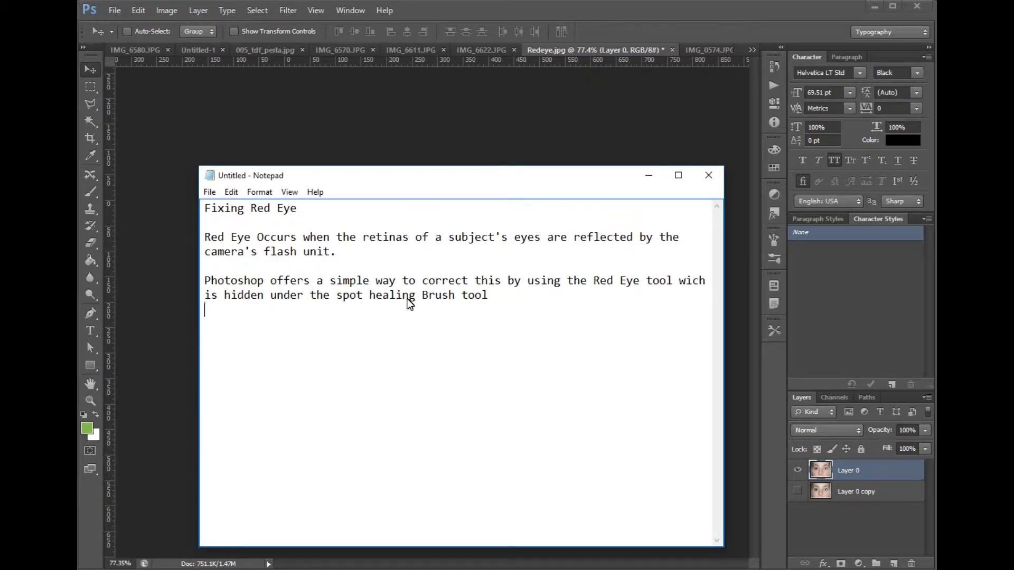
Step: Add the heading 'To remove Red eye:' and start a new line below it
{"action": "type", "text": "To remove Red eye:"}
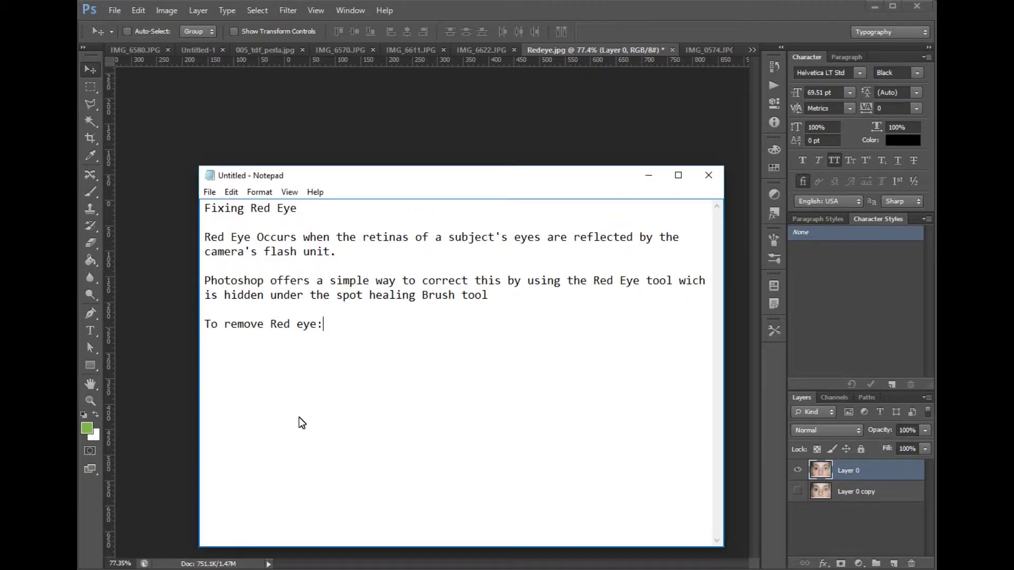
{"action": "left_click_drag", "start_coordinate": [337, 328], "coordinate": [204, 324]}
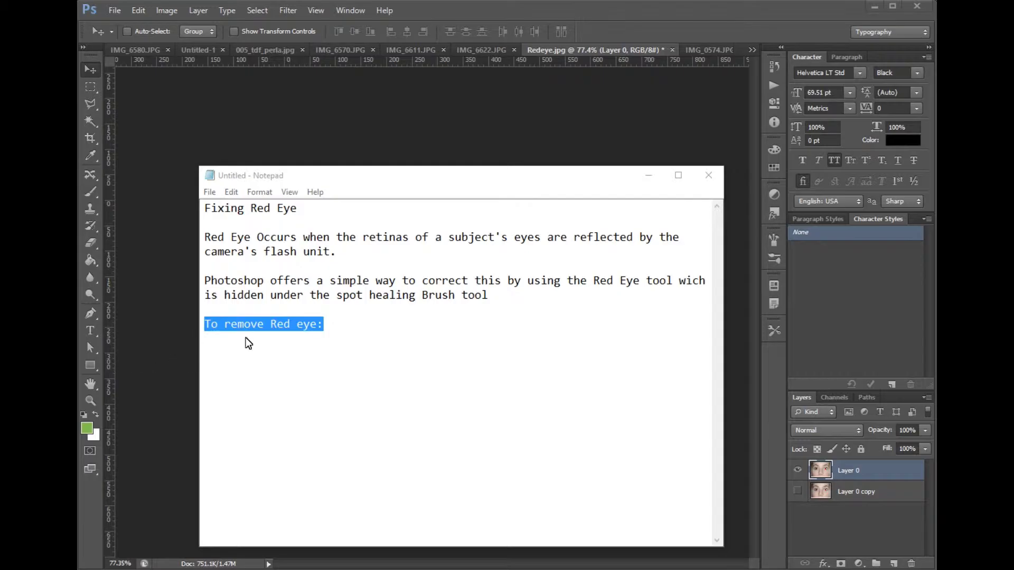
{"action": "left_click", "coordinate": [363, 337]}
{"action": "key", "text": "Return"}
Step: Add step 1 '1. Open the red eye file.' and step 2 about using the Zoom tool
{"action": "type", "text": "1. Open the red eye file."}
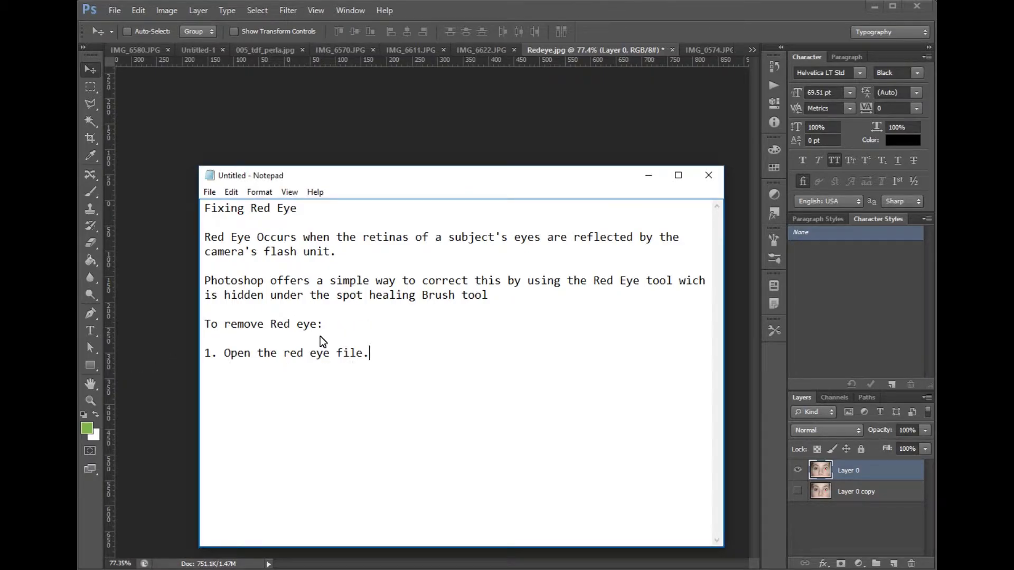
{"action": "left_click", "coordinate": [163, 329]}
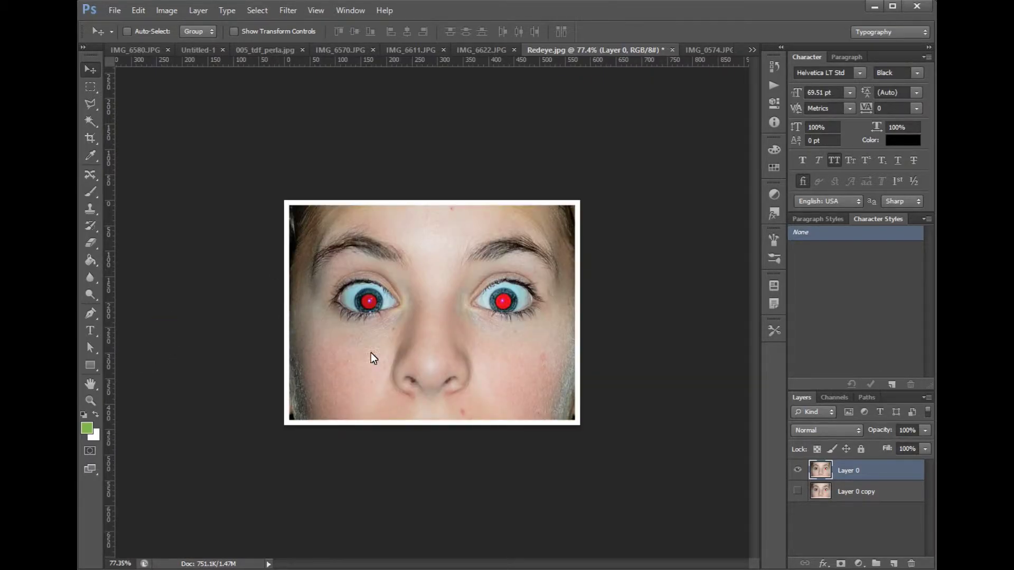
{"action": "left_click", "coordinate": [423, 346]}
{"action": "key", "text": "alt+Tab"}
{"action": "key", "text": "alt+Tab"}
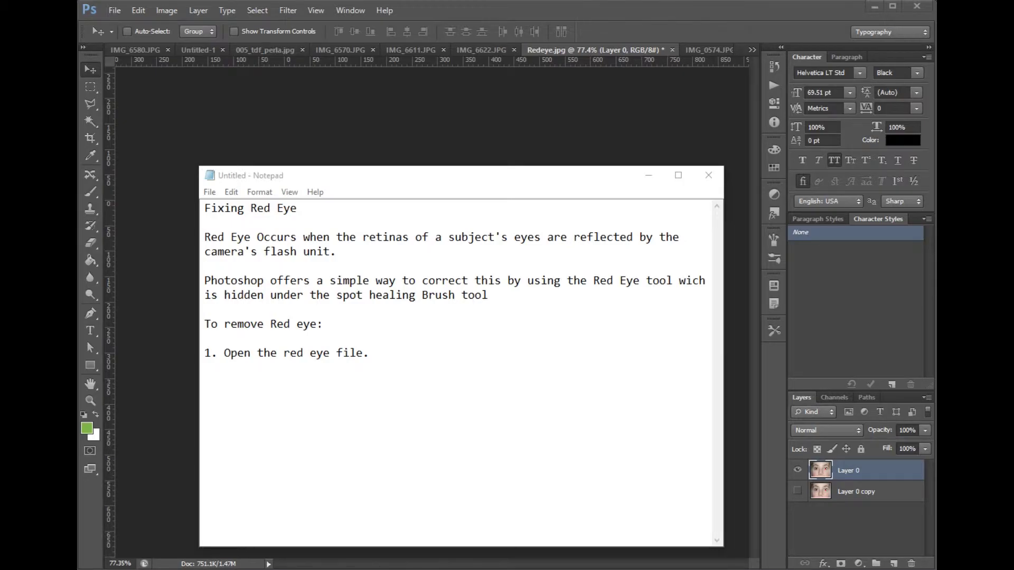
{"action": "left_click", "coordinate": [382, 360]}
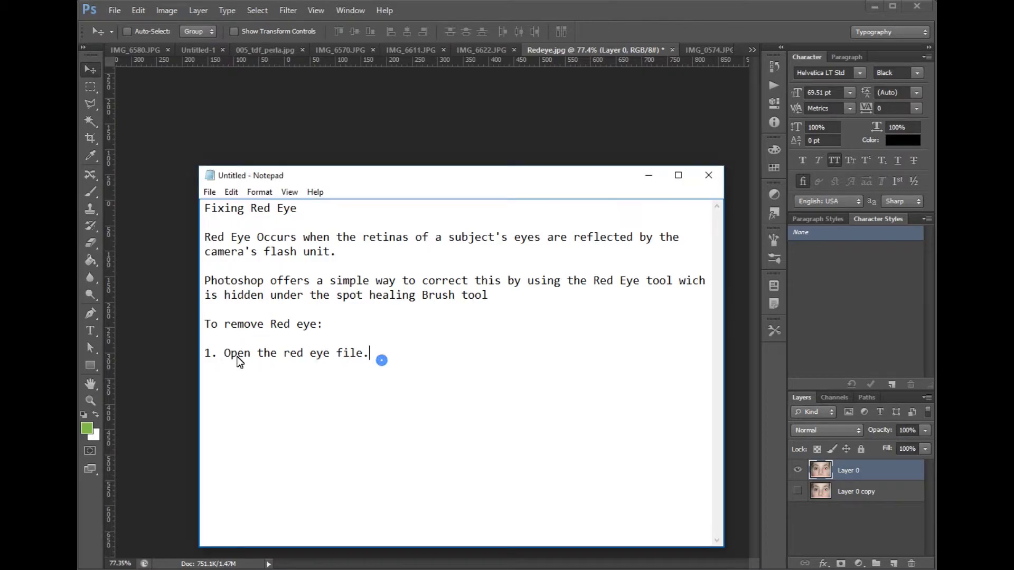
{"action": "key", "text": "Return"}
{"action": "type", "text": "2. Use the Zoom tool as necessary to achieve the desired magnification."}
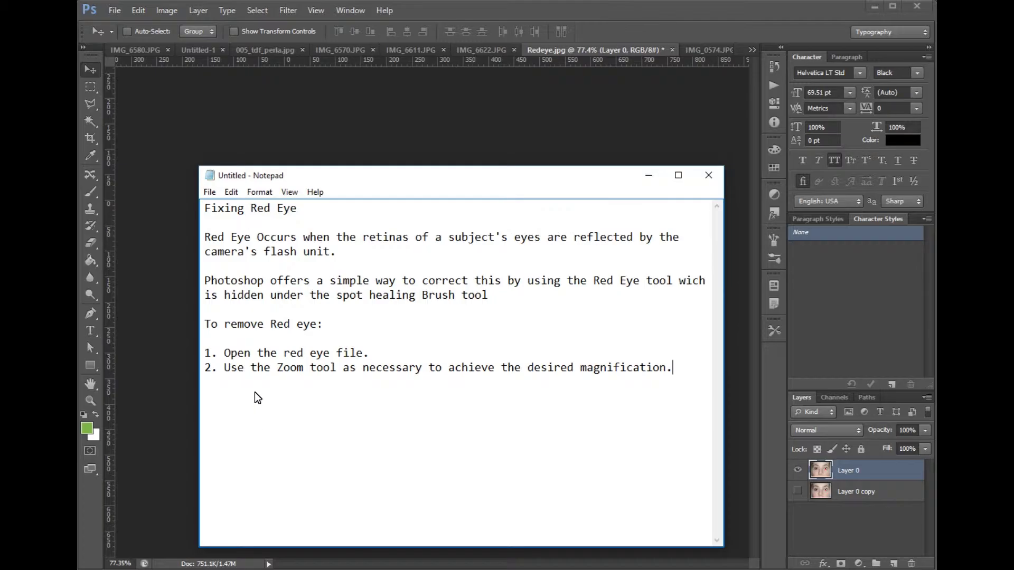
{"action": "left_click_drag", "start_coordinate": [295, 369], "coordinate": [644, 375]}
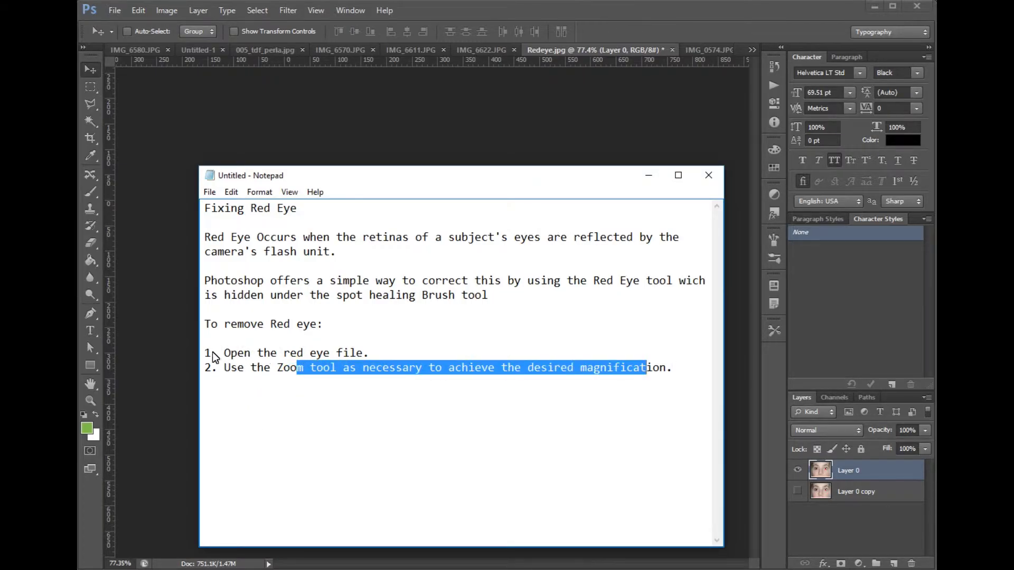
Step: Zoom the portrait in to about 200% around the left eye
{"action": "left_click", "coordinate": [165, 350]}
{"action": "left_click_drag", "start_coordinate": [387, 281], "coordinate": [306, 289]}
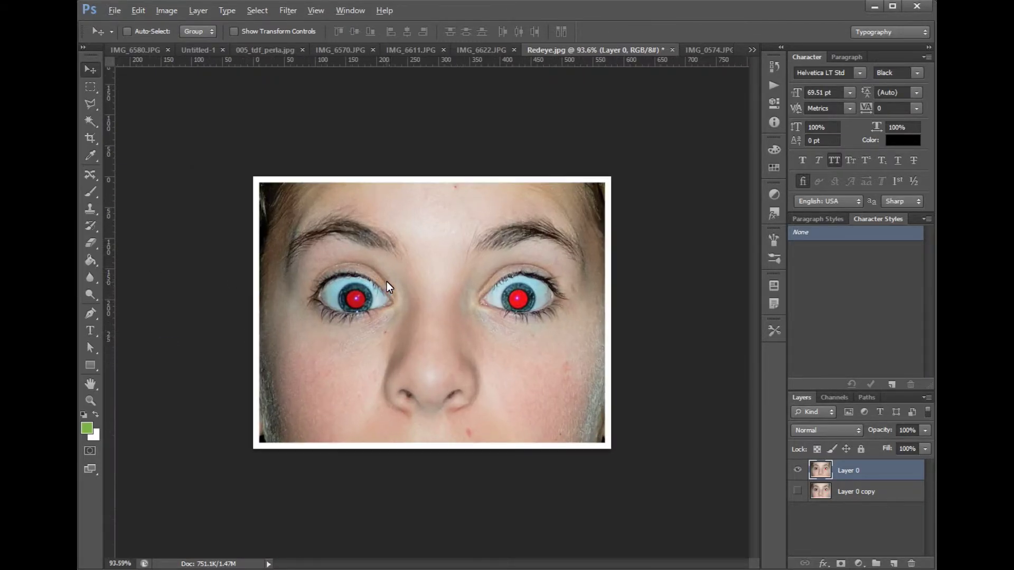
{"action": "scroll", "coordinate": [322, 332], "scroll_direction": "up", "scroll_amount": 2, "text": "alt"}
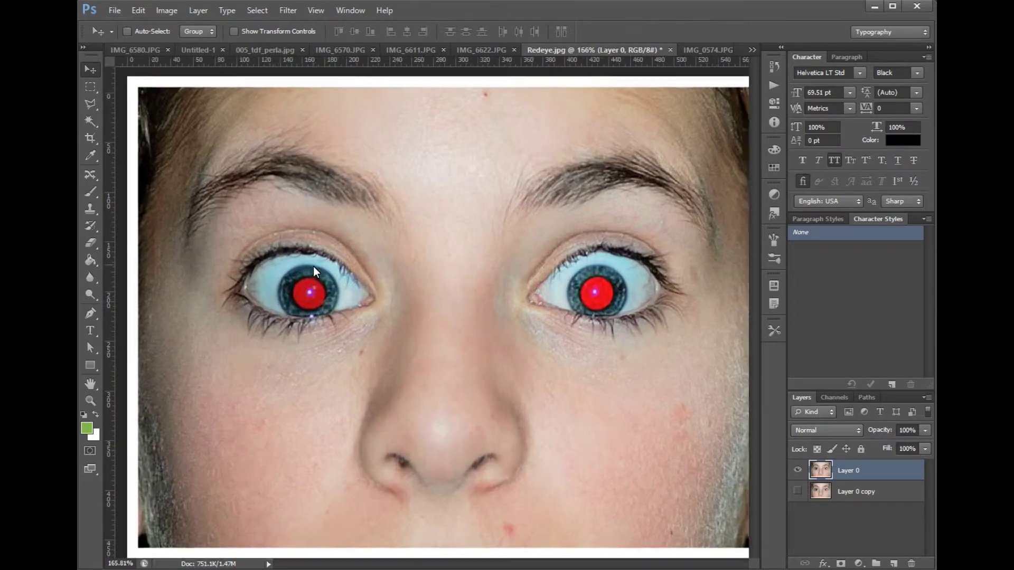
{"action": "left_click_drag", "start_coordinate": [313, 266], "coordinate": [413, 264]}
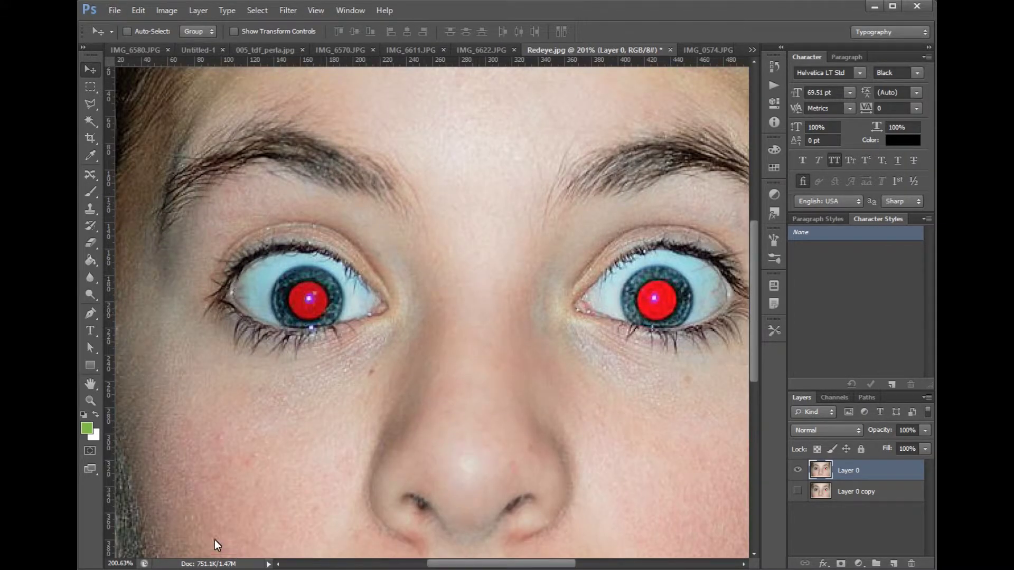
{"action": "key", "text": "alt+Tab"}
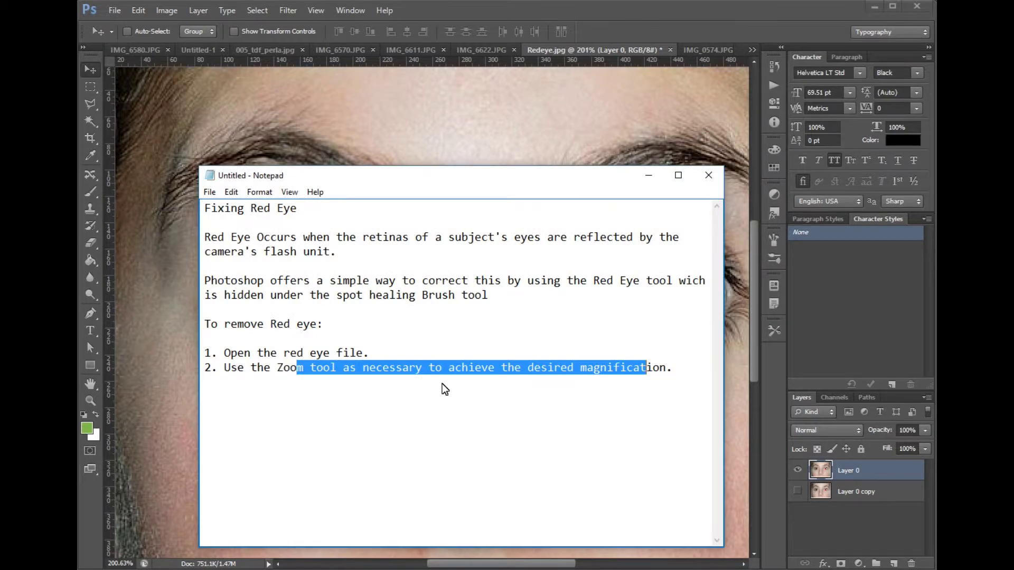
Step: Add step 3 about choosing the Red Eye Tool, and select that tool from the healing group
{"action": "left_click", "coordinate": [668, 367]}
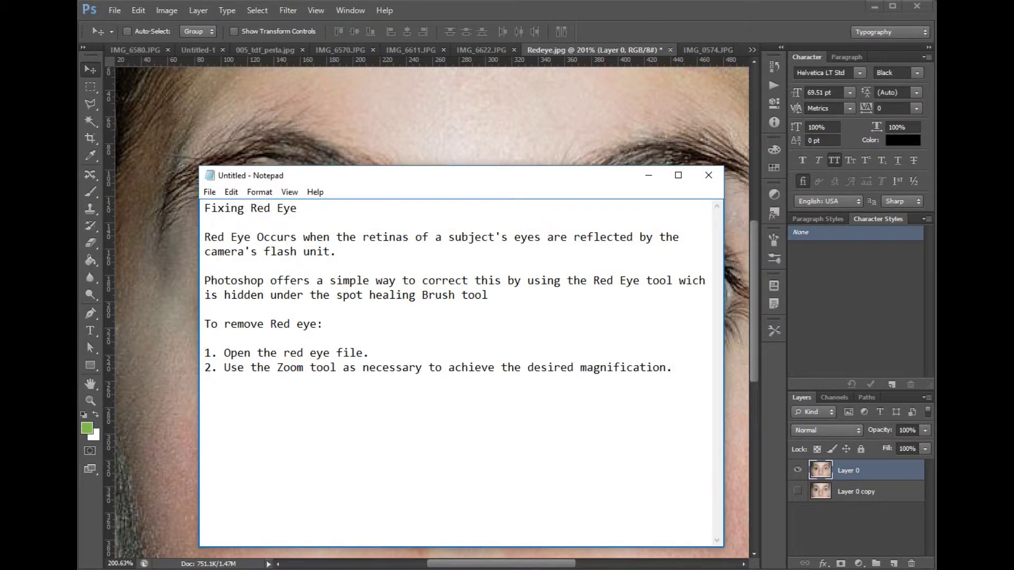
{"action": "key", "text": "alt+Tab"}
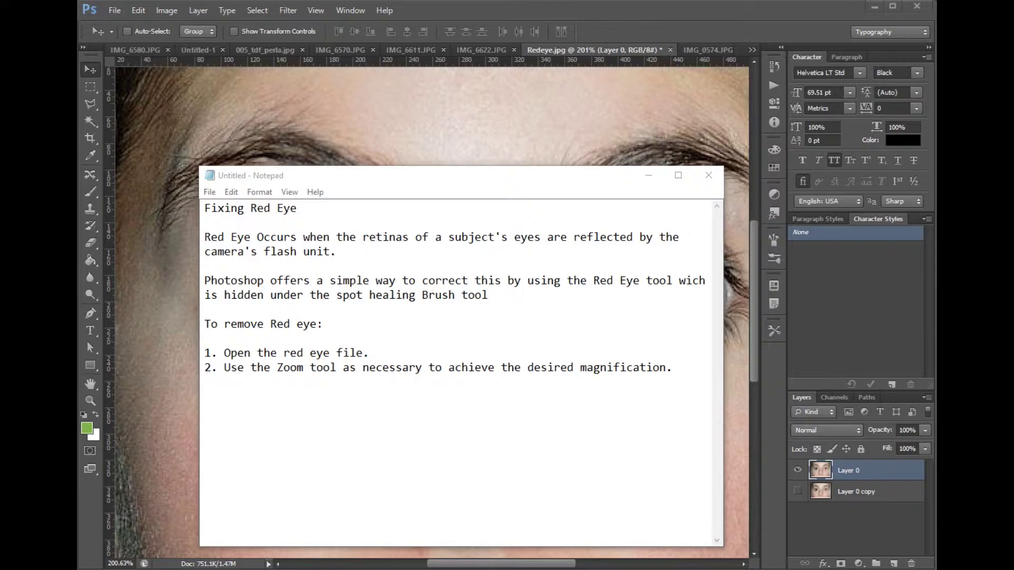
{"action": "left_click", "coordinate": [684, 376]}
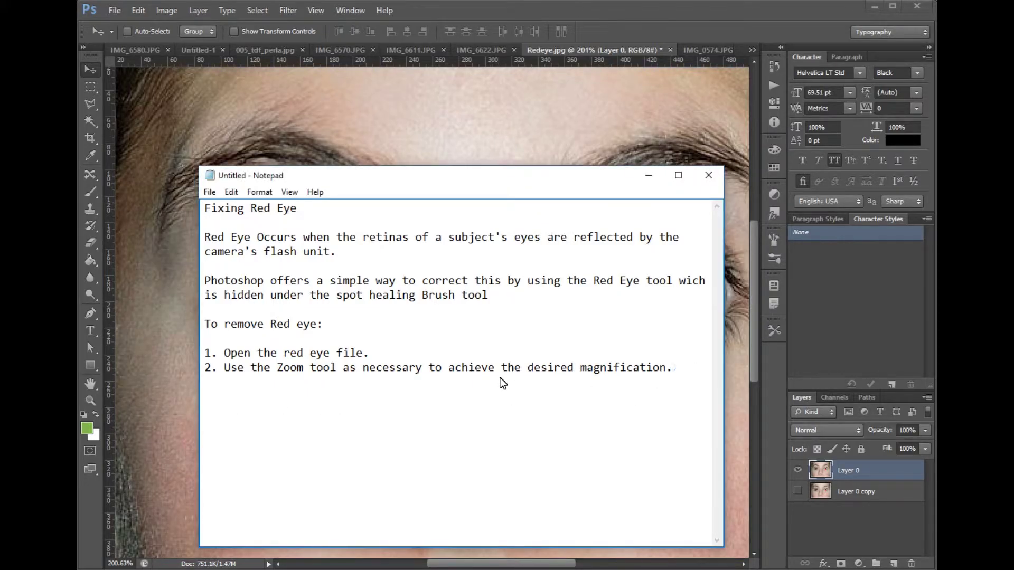
{"action": "type", "text": "3. In the tools panel, Right-click the Spot Healing Brush tool, and then click the Red Eye tool"}
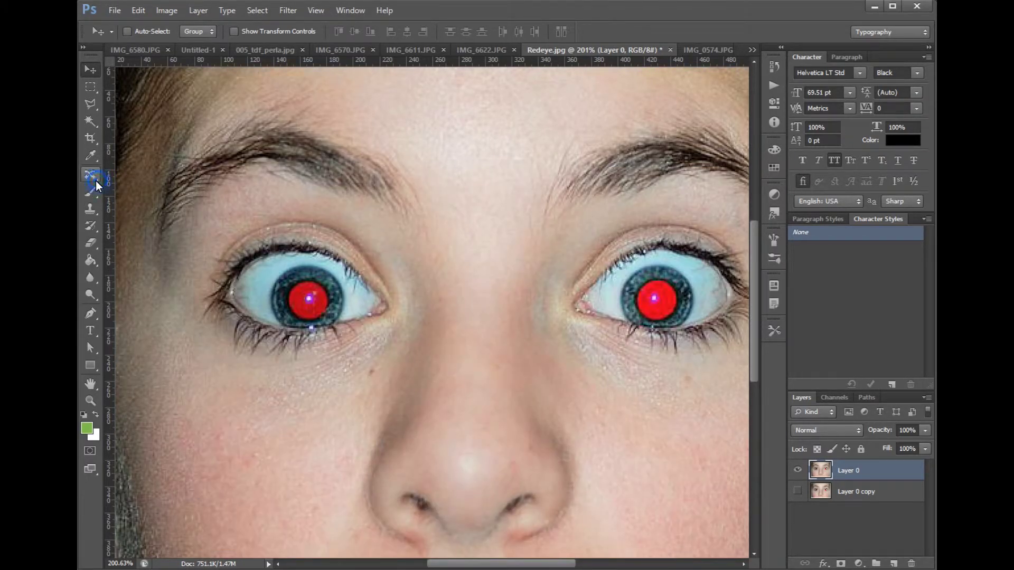
{"action": "left_click", "coordinate": [96, 181]}
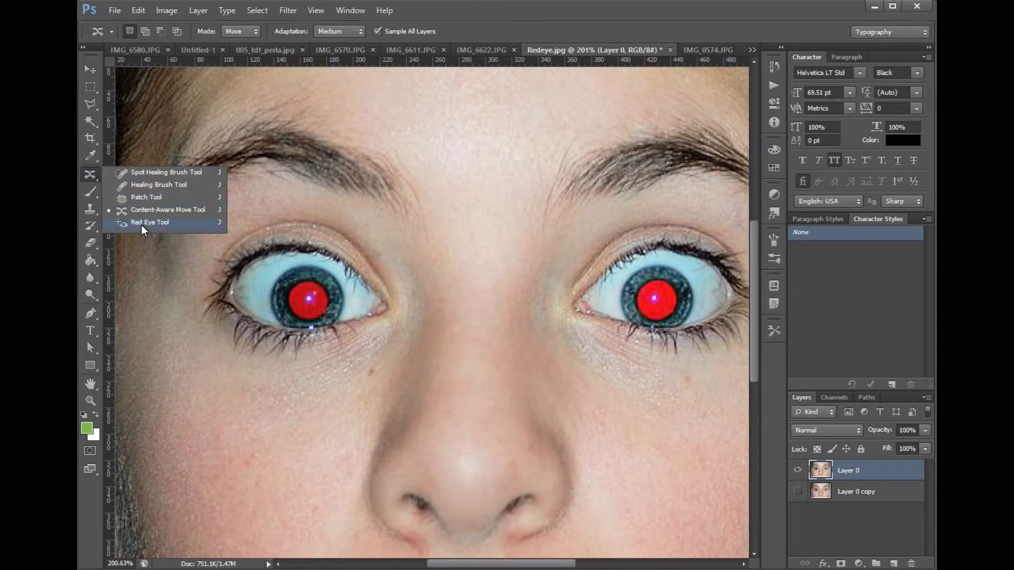
{"action": "left_click", "coordinate": [141, 222]}
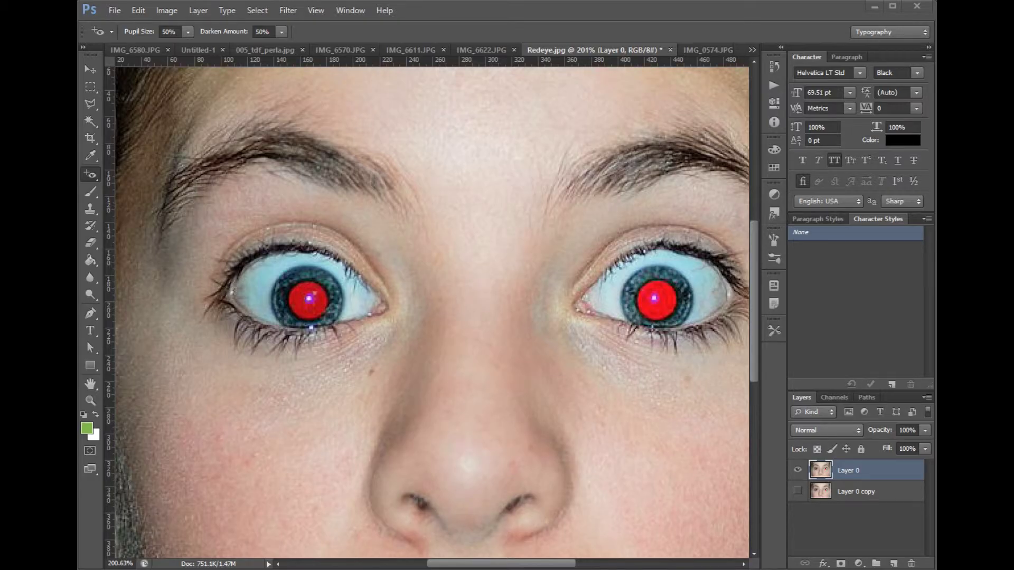
Step: Add step 4, 'Click once on each red eye to see the red reflection disappear'
{"action": "key", "text": "alt+Tab"}
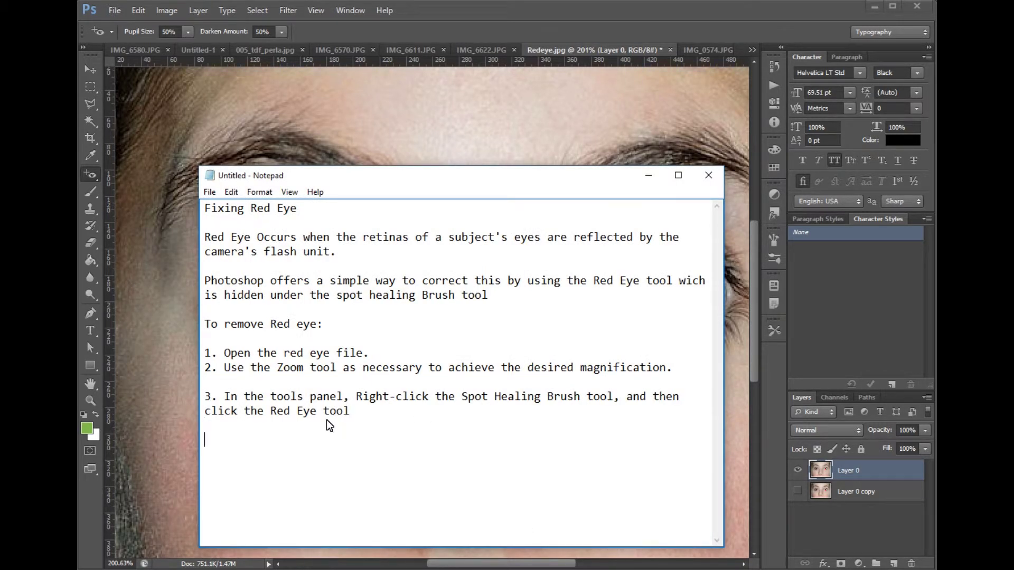
{"action": "type", "text": "4.Click once on each red eye to see the red reflection disappear"}
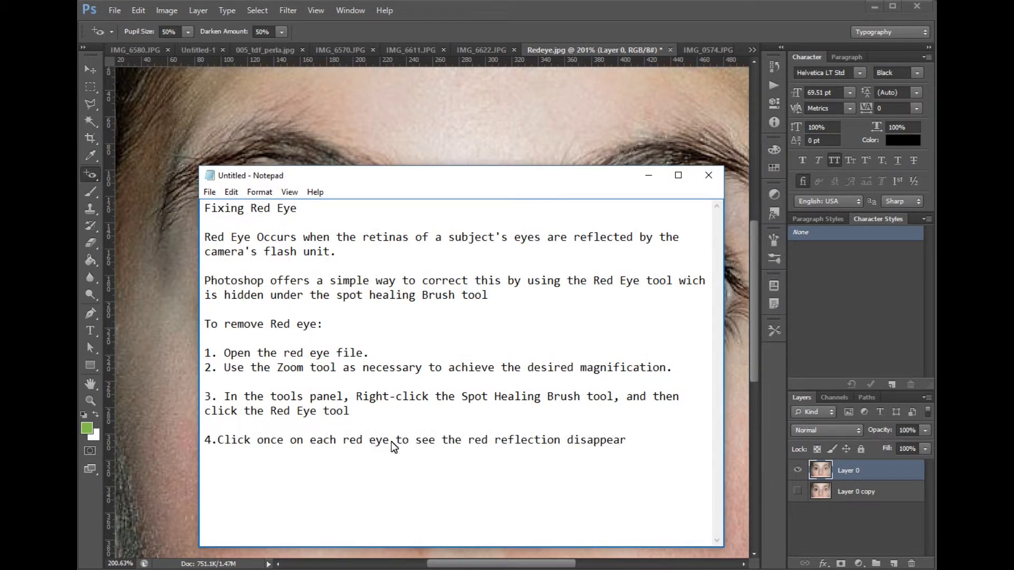
{"action": "left_click", "coordinate": [98, 182]}
{"action": "right_click", "coordinate": [98, 181]}
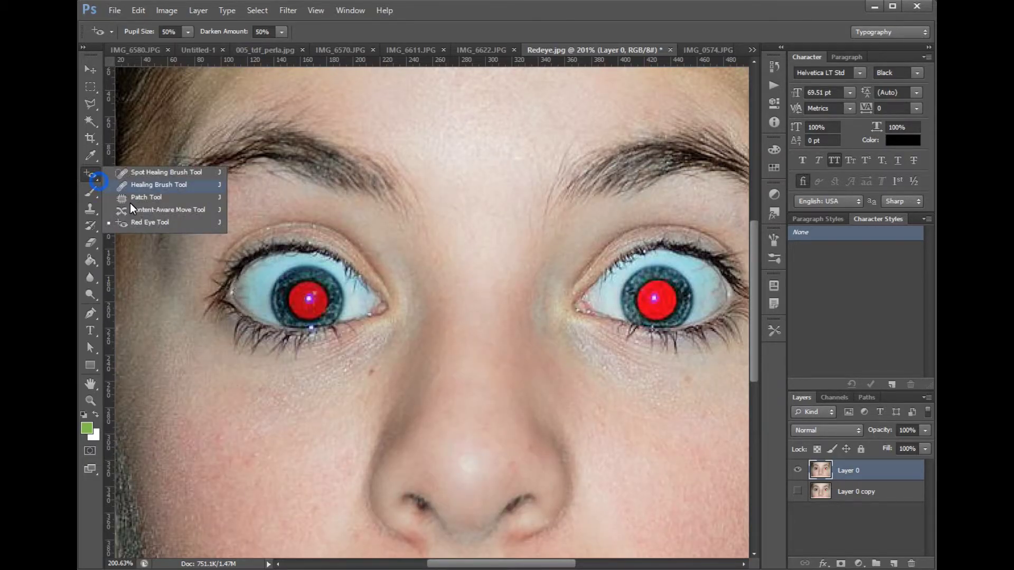
{"action": "key", "text": "alt+Tab"}
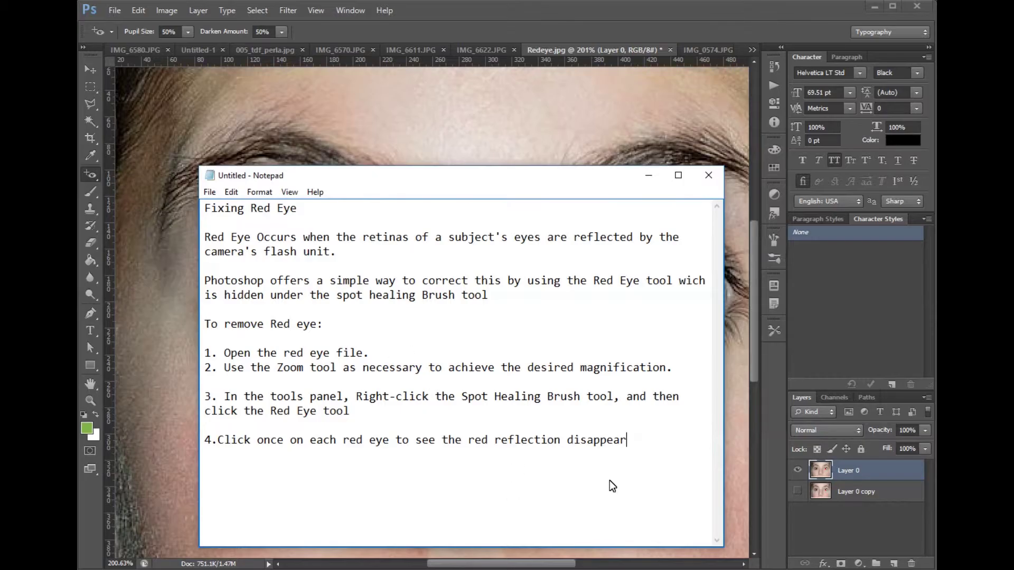
{"action": "left_click_drag", "start_coordinate": [639, 446], "coordinate": [278, 433]}
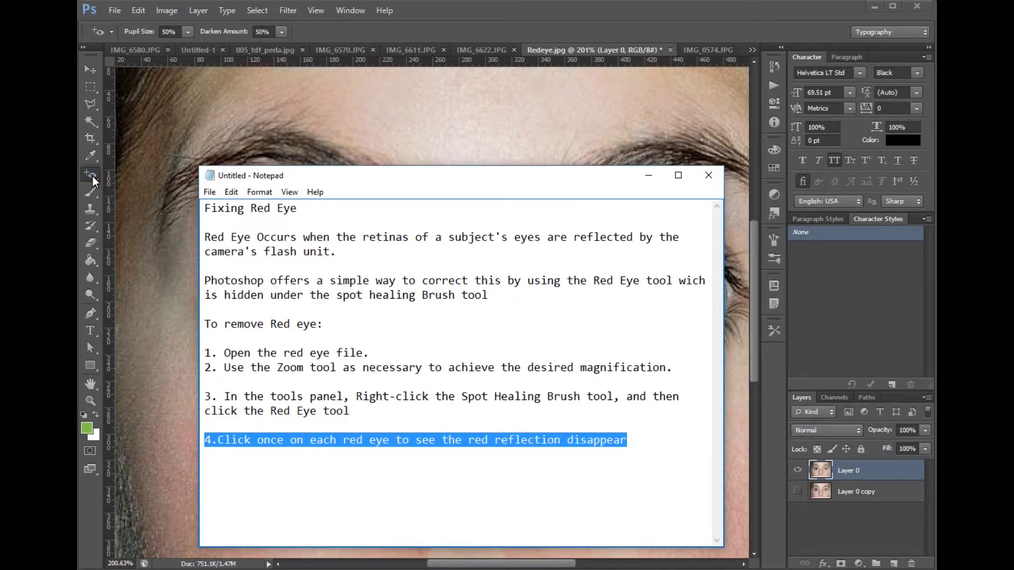
{"action": "left_click", "coordinate": [93, 177]}
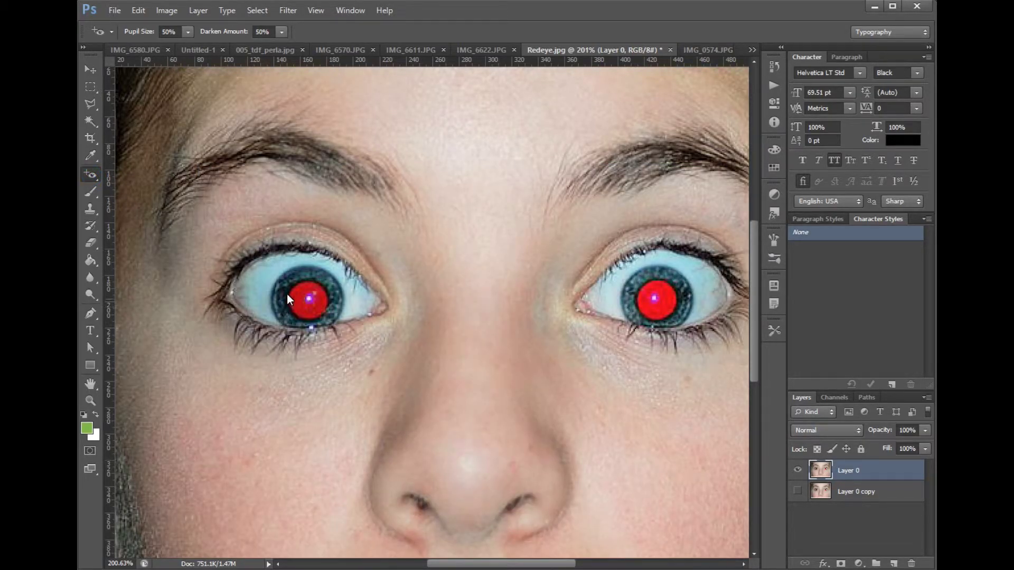
Step: Darken the left pupil with repeated Red Eye Tool drags
{"action": "left_click_drag", "start_coordinate": [268, 263], "coordinate": [326, 322]}
{"action": "left_click_drag", "start_coordinate": [340, 272], "coordinate": [259, 328]}
{"action": "left_click_drag", "start_coordinate": [264, 259], "coordinate": [357, 373]}
{"action": "left_click_drag", "start_coordinate": [283, 261], "coordinate": [358, 334]}
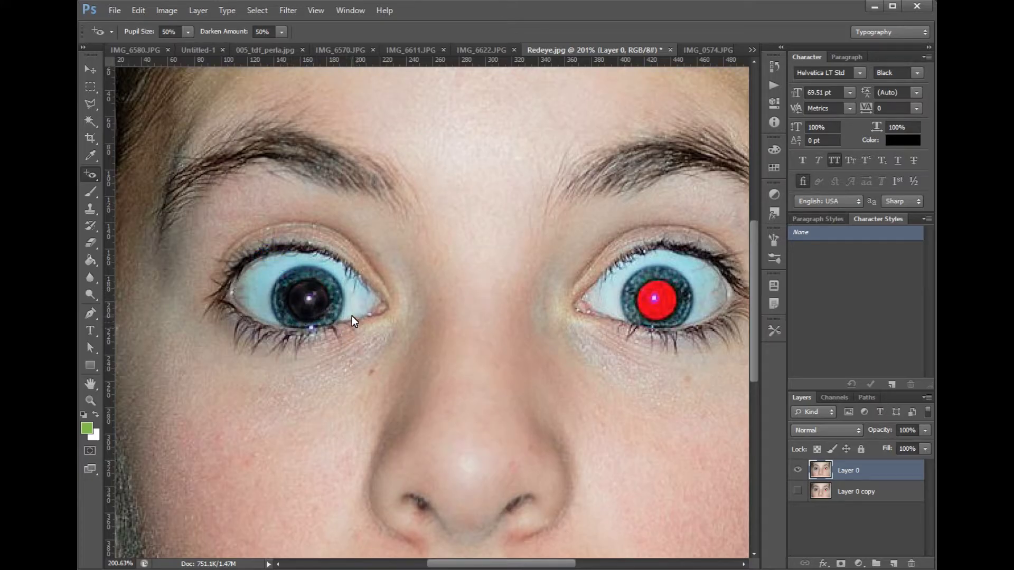
Step: Darken the right pupil, then zoom out to view the whole portrait at 72%
{"action": "left_click_drag", "start_coordinate": [602, 252], "coordinate": [684, 336]}
{"action": "left_click_drag", "start_coordinate": [631, 274], "coordinate": [696, 342]}
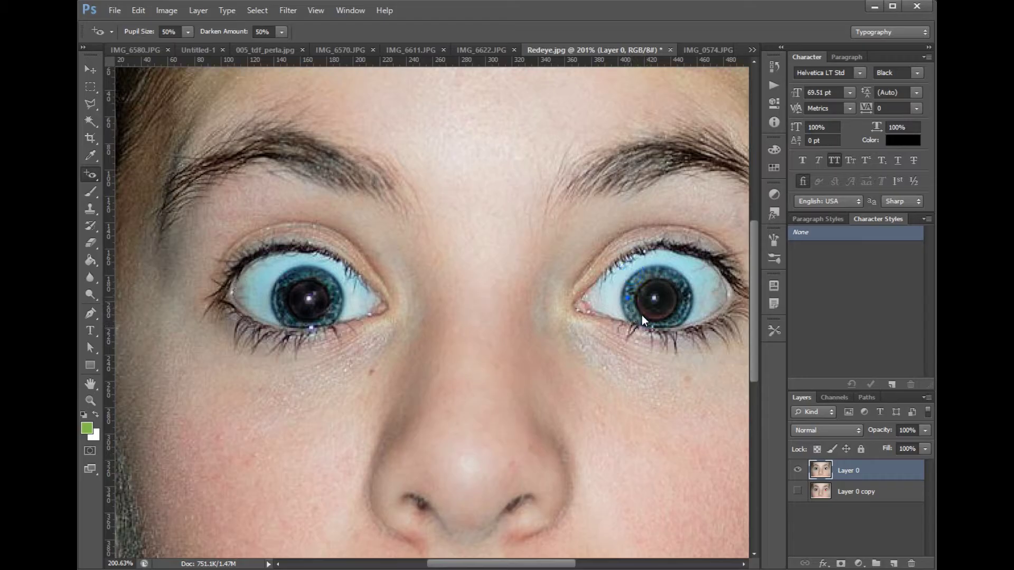
{"action": "scroll", "coordinate": [468, 292], "scroll_direction": "down", "scroll_amount": 3}
{"action": "scroll", "coordinate": [457, 304], "scroll_direction": "down", "scroll_amount": 2}
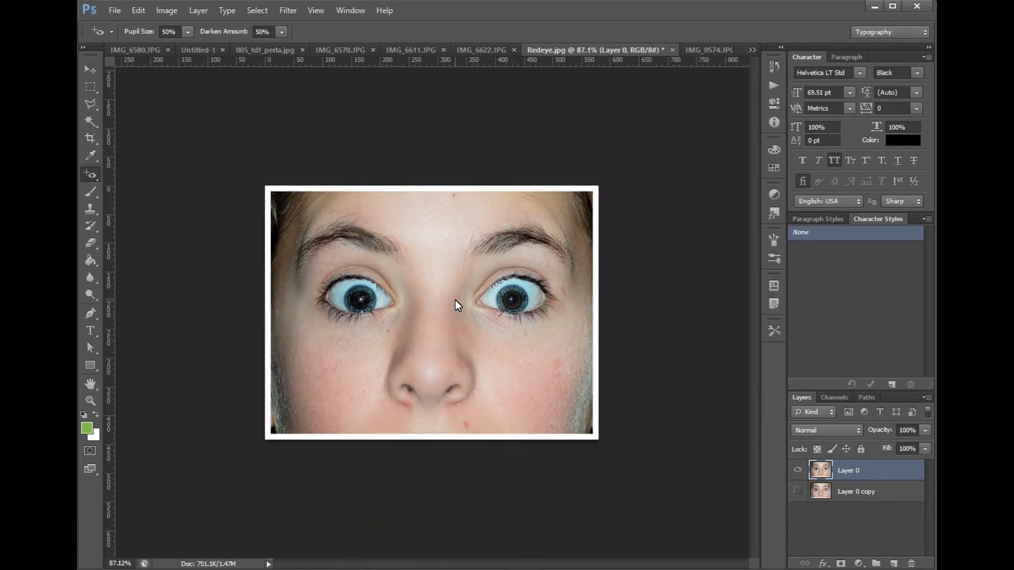
{"action": "scroll", "coordinate": [423, 314], "scroll_direction": "down", "scroll_amount": 2}
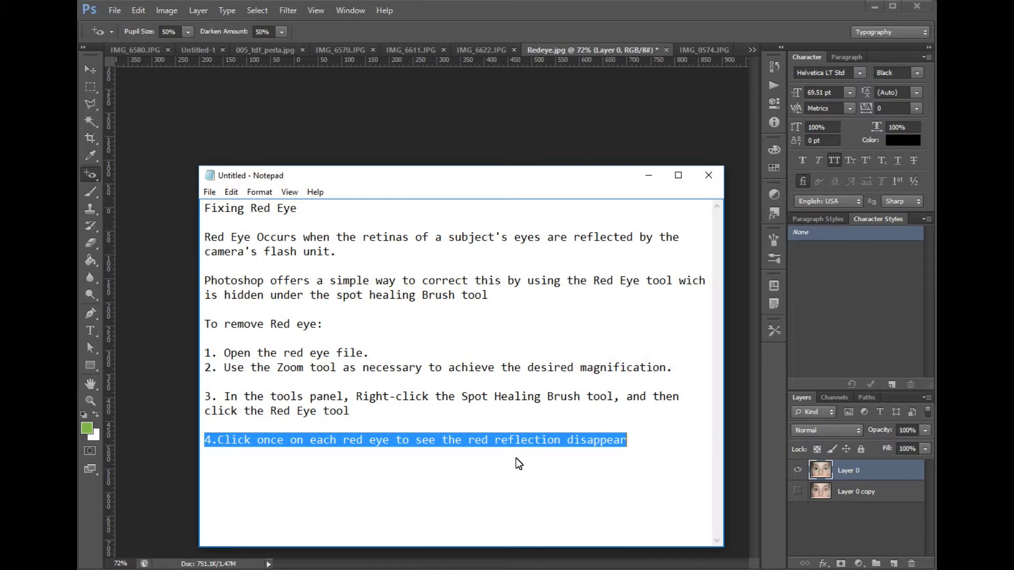
{"action": "left_click", "coordinate": [464, 560]}
Step: Add 'NICE :D' and 'Befor and after' lines below step 4, fixing the typos
{"action": "left_click", "coordinate": [648, 442]}
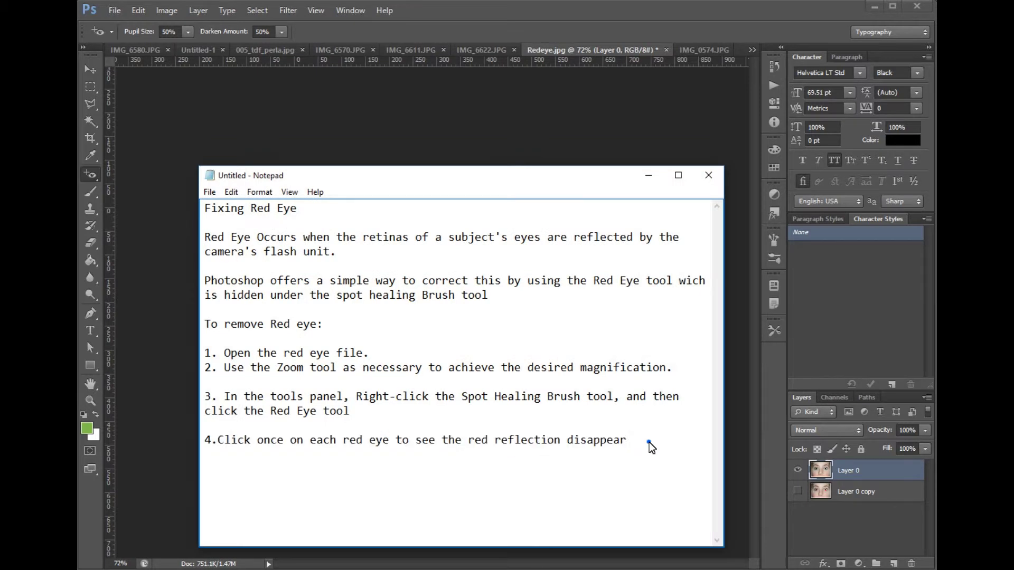
{"action": "key", "text": "Return"}
{"action": "key", "text": "Return"}
{"action": "type", "text": "NICE :D"}
{"action": "key", "text": "Return"}
{"action": "key", "text": "Return"}
{"action": "type", "text": "Befo"}
{"action": "type", "text": "r a"}
{"action": "type", "text": "d affe"}
{"action": "type", "text": "ter"}
{"action": "key", "text": "BackSpace"}
{"action": "key", "text": "BackSpace"}
{"action": "key", "text": "BackSpace"}
{"action": "key", "text": "BackSpace"}
{"action": "type", "text": "ter"}
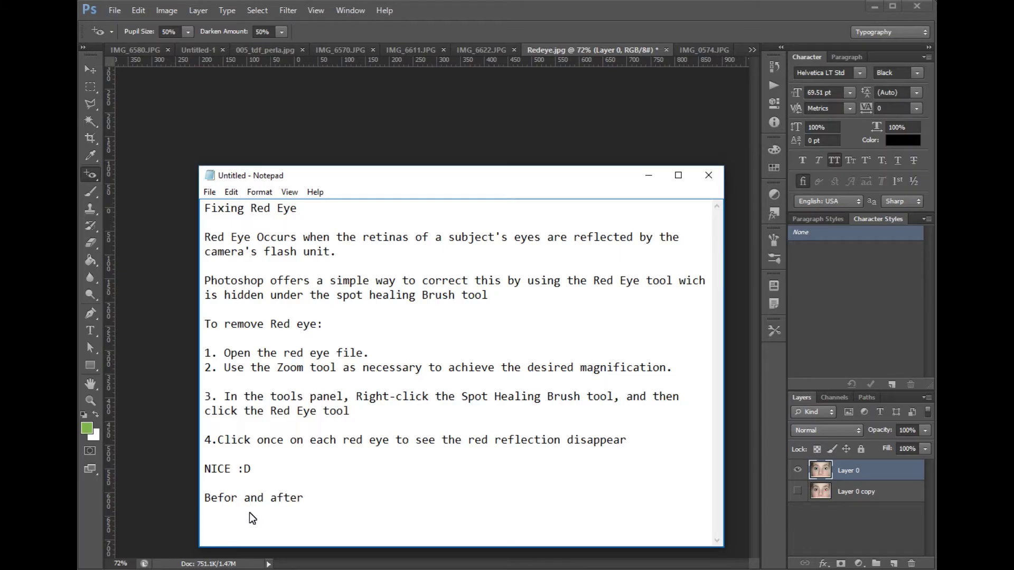
{"action": "key", "text": "shift+Home"}
{"action": "key", "text": "shift+Up"}
{"action": "key", "text": "shift+Up"}
{"action": "left_click", "coordinate": [652, 177]}
Step: Toggle the corrected layer's visibility over Layer 0 to compare before and after
{"action": "left_click", "coordinate": [797, 490]}
{"action": "left_click", "coordinate": [799, 470]}
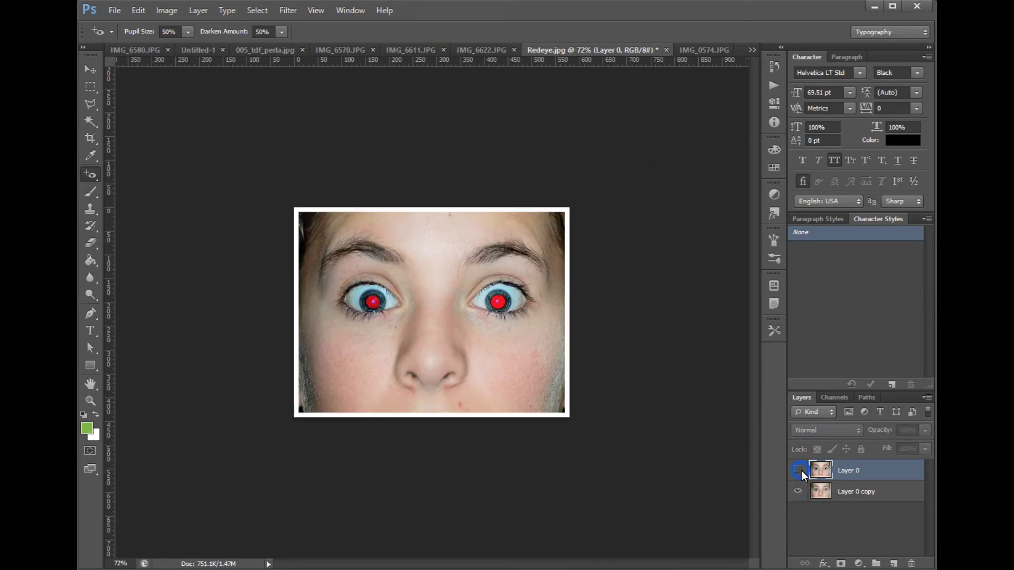
{"action": "left_click", "coordinate": [798, 470]}
{"action": "left_click", "coordinate": [798, 470]}
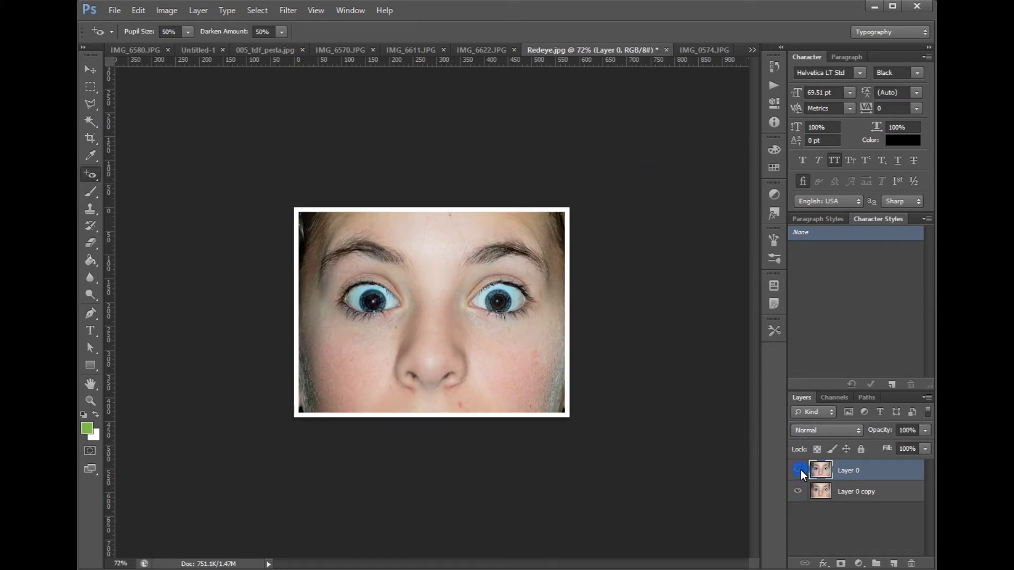
{"action": "left_click", "coordinate": [799, 470]}
{"action": "left_click", "coordinate": [799, 470]}
Step: Add a closing 'Thank you!' line to the notes
{"action": "key", "text": "alt+Tab"}
{"action": "left_click", "coordinate": [363, 499]}
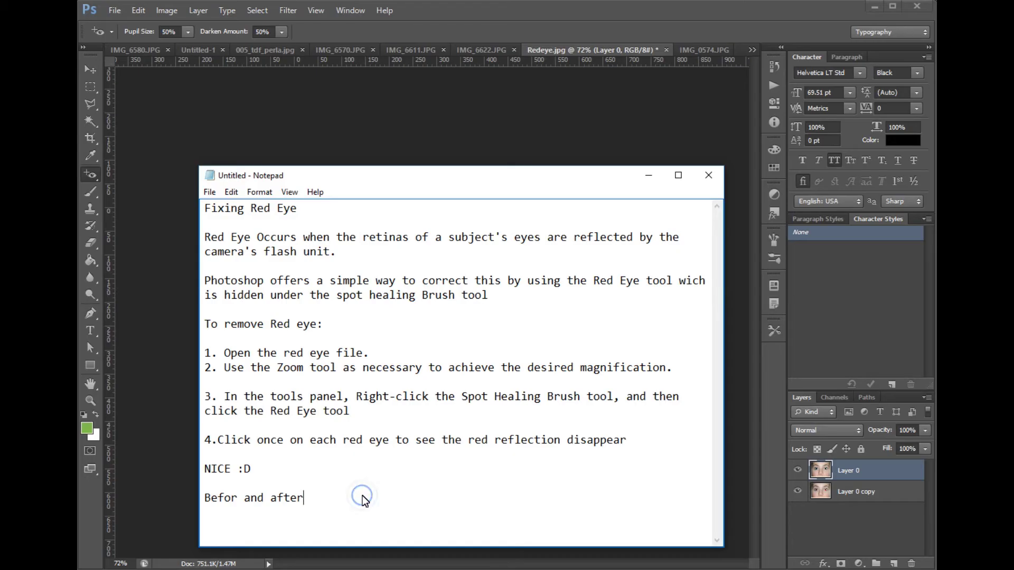
{"action": "type", "text": "Thak"}
{"action": "key", "text": "BackSpace"}
{"action": "key", "text": "BackSpace"}
{"action": "key", "text": "BackSpace"}
{"action": "key", "text": "BackSpace"}
{"action": "type", "text": "ank you"}
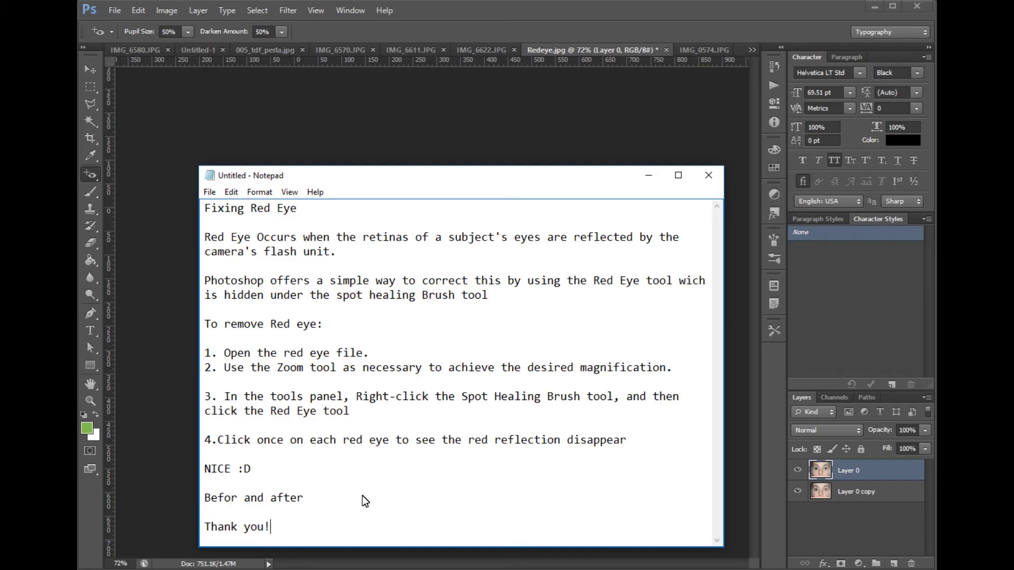
{"action": "type", "text": "!"}
Step: Minimize the notes and hide the corrected layer to show the red-eyed original
{"action": "left_click_drag", "start_coordinate": [493, 181], "coordinate": [467, 161]}
{"action": "left_click", "coordinate": [622, 154]}
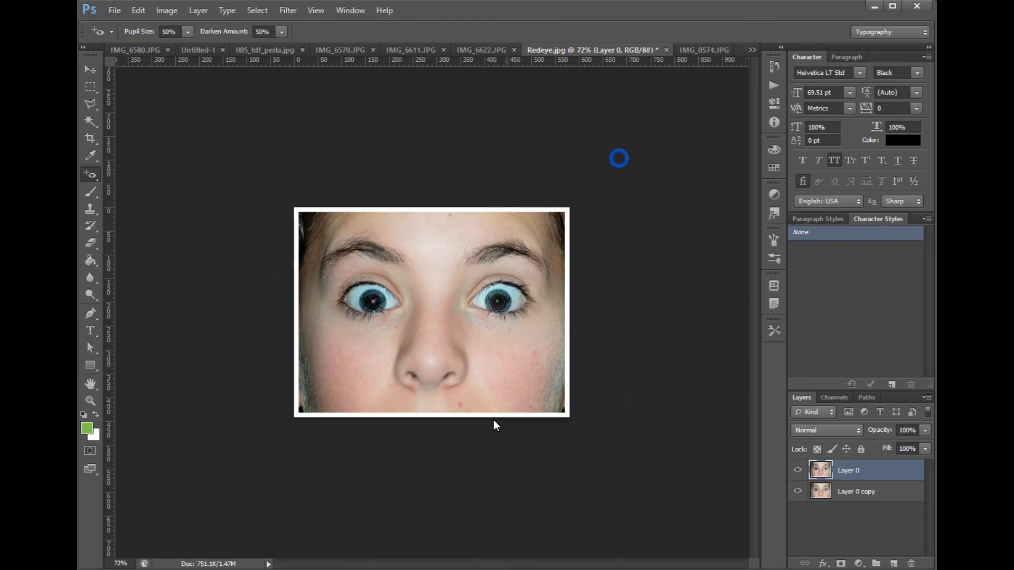
{"action": "left_click", "coordinate": [798, 469]}
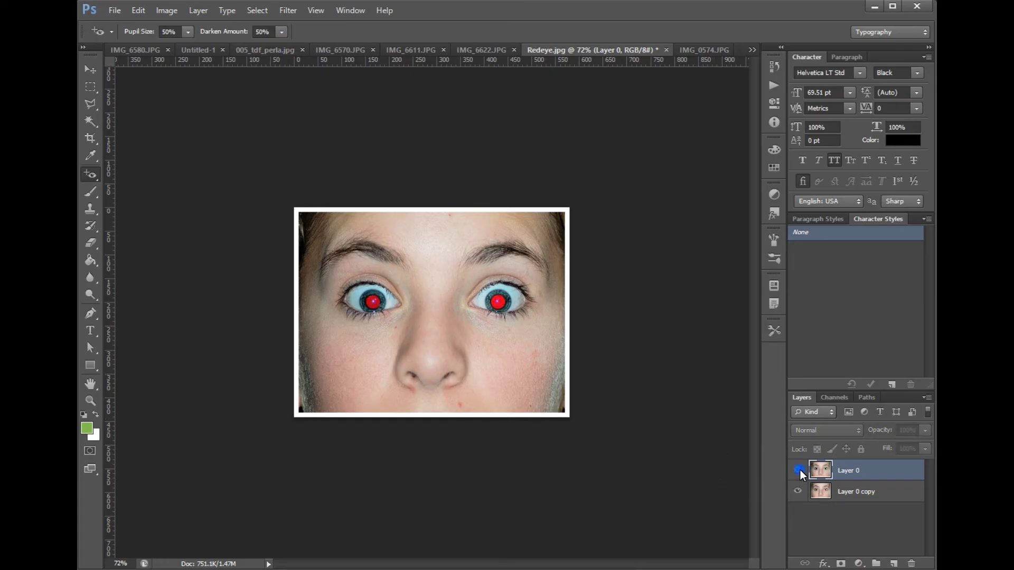